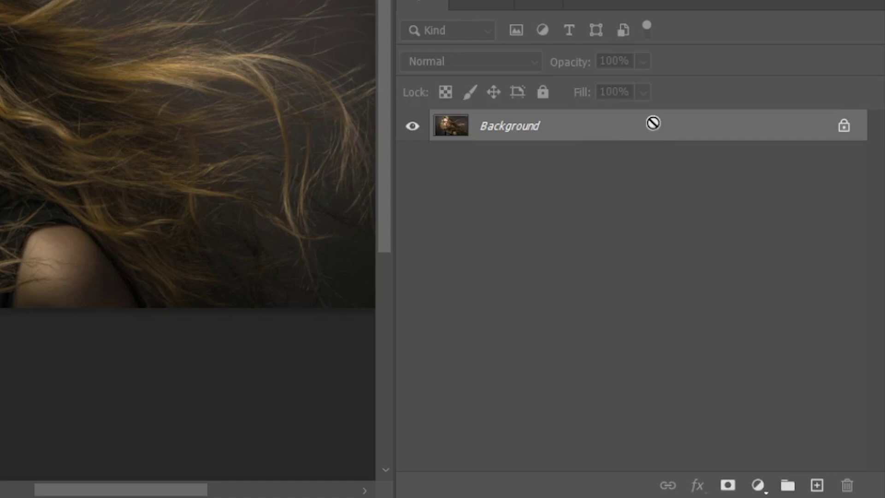
Step: Duplicate the portrait's Background layer into a Background copy to become the smart object
{"action": "key", "text": "ctrl+j"}
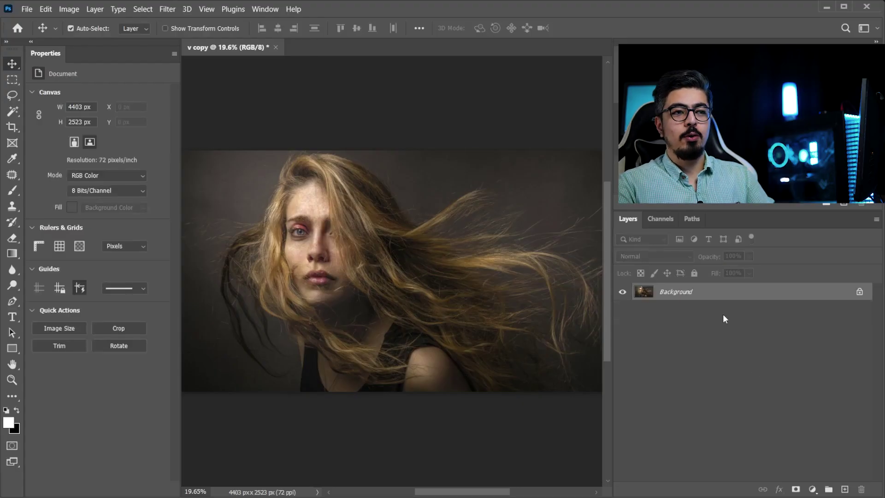
{"action": "left_click_drag", "start_coordinate": [754, 296], "coordinate": [818, 484]}
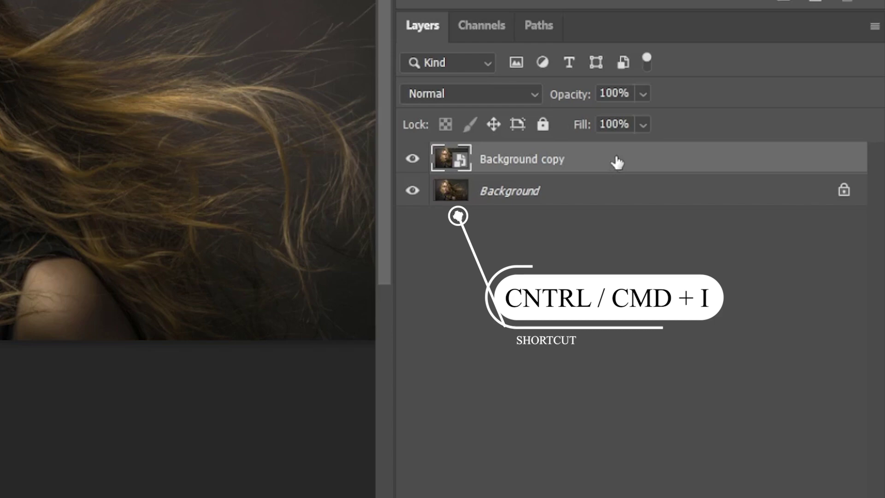
Step: Invert the copy as a smart filter and add a desaturating Hue/Saturation adjustment layer
{"action": "key", "text": "ctrl+i"}
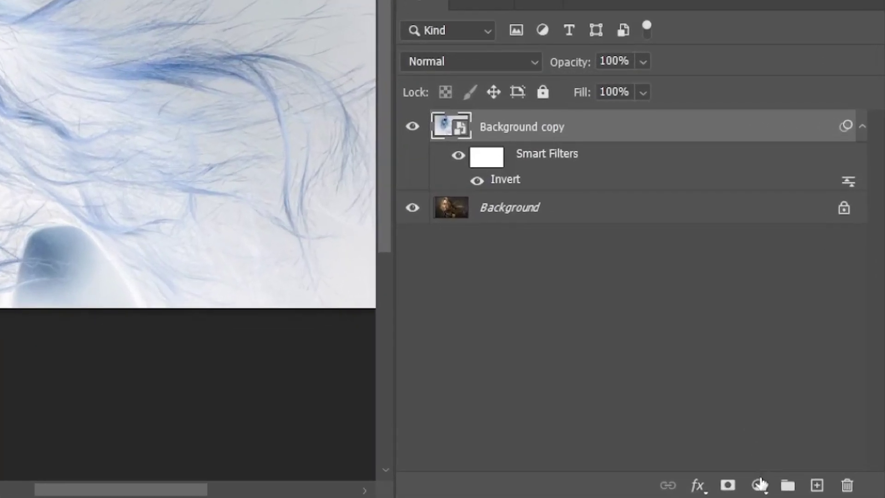
{"action": "left_click", "coordinate": [813, 488]}
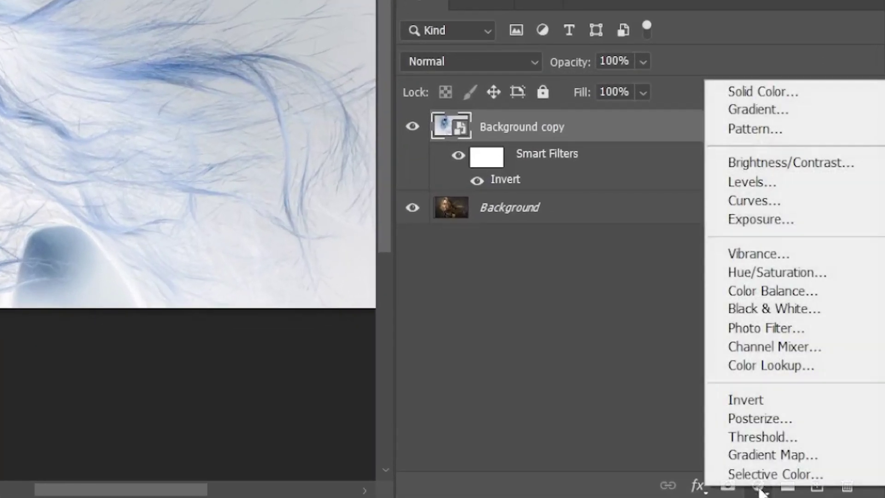
{"action": "left_click", "coordinate": [727, 276]}
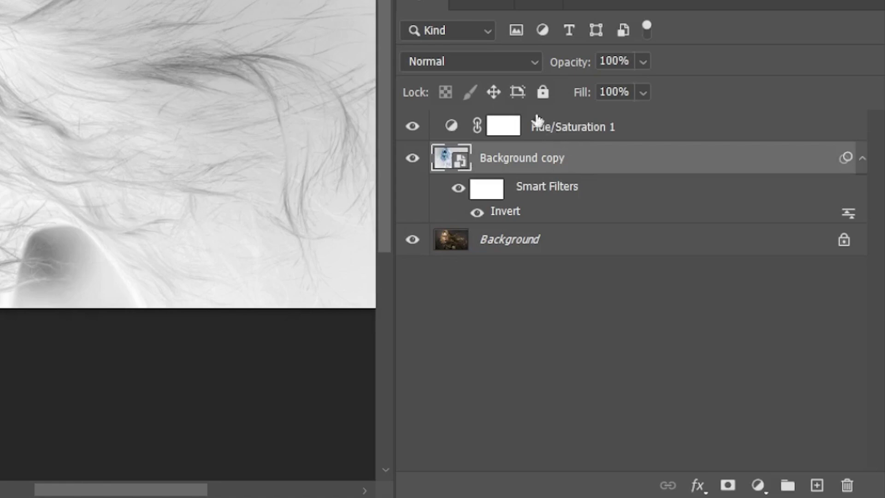
Step: Set Background copy's blend mode to Color Dodge, turning the canvas white
{"action": "left_click", "coordinate": [481, 65]}
{"action": "key", "text": "Down"}
{"action": "key", "text": "Down"}
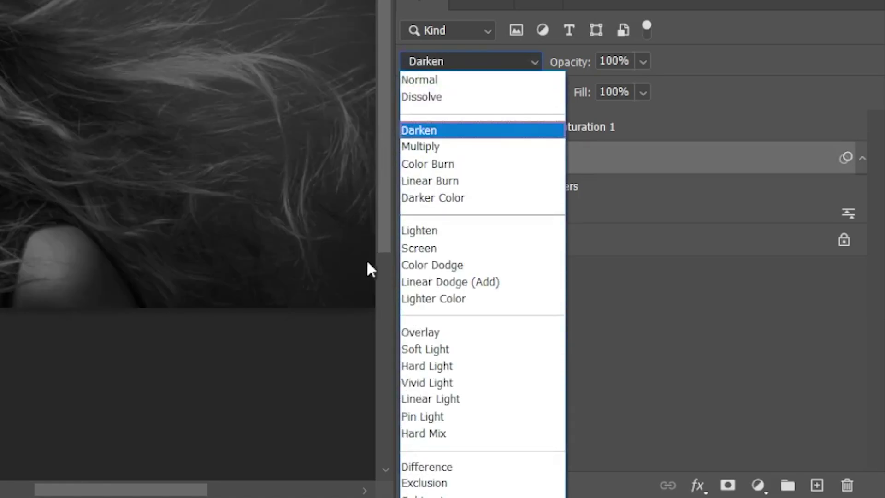
{"action": "left_click", "coordinate": [429, 266]}
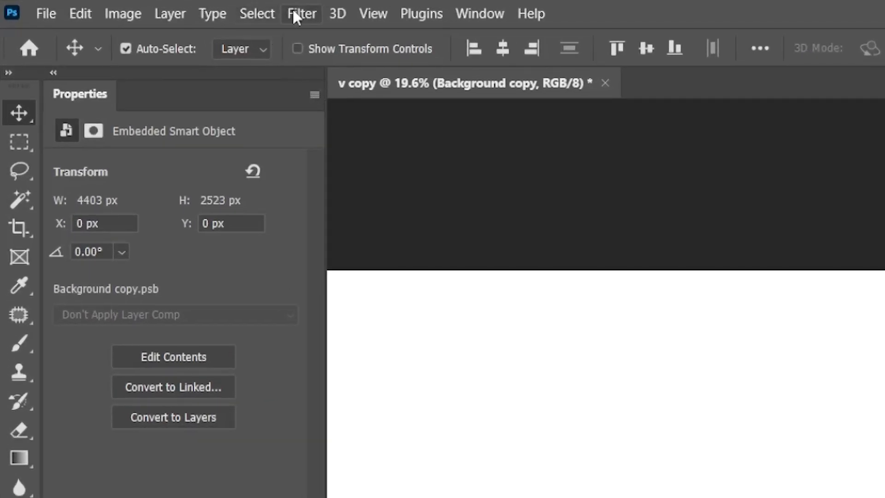
Step: Apply a Gaussian Blur smart filter to Background copy with a 19-pixel radius
{"action": "left_click", "coordinate": [293, 8]}
{"action": "mouse_move", "coordinate": [365, 287]}
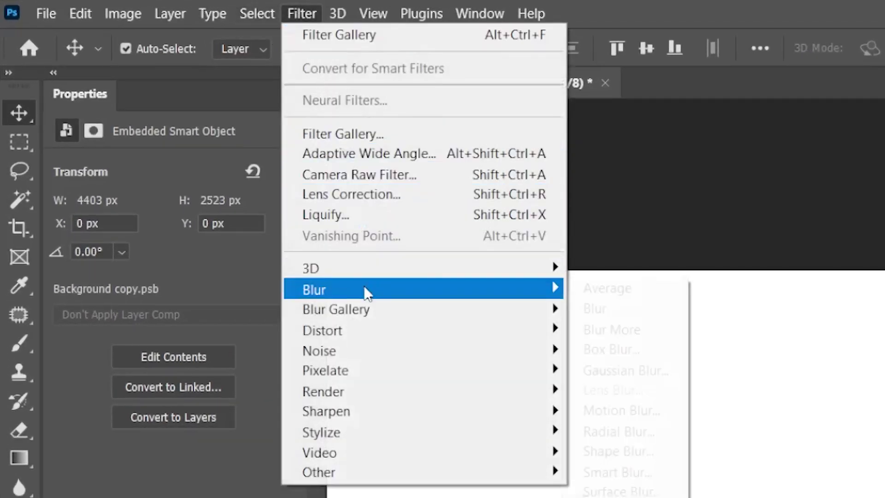
{"action": "left_click", "coordinate": [577, 376]}
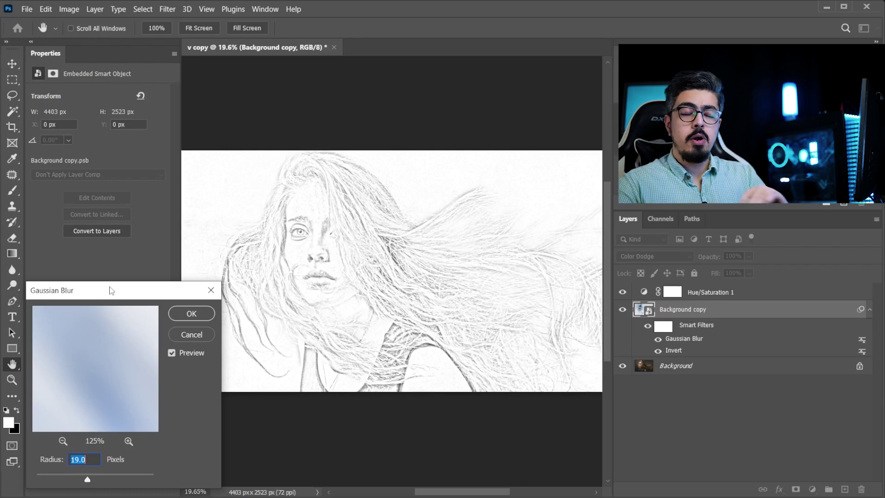
{"action": "mouse_move", "coordinate": [78, 480]}
{"action": "left_mouse_down"}
{"action": "mouse_move", "coordinate": [51, 477]}
{"action": "mouse_move", "coordinate": [97, 479]}
{"action": "left_mouse_up"}
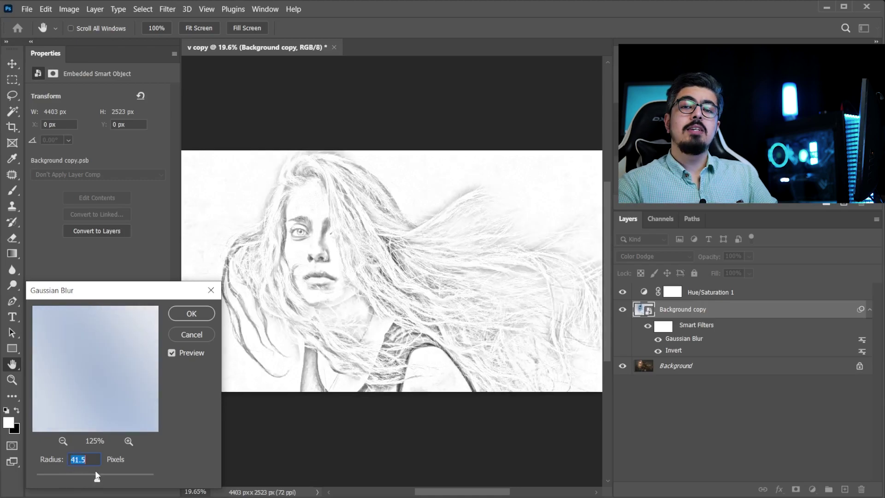
{"action": "type", "text": "19"}
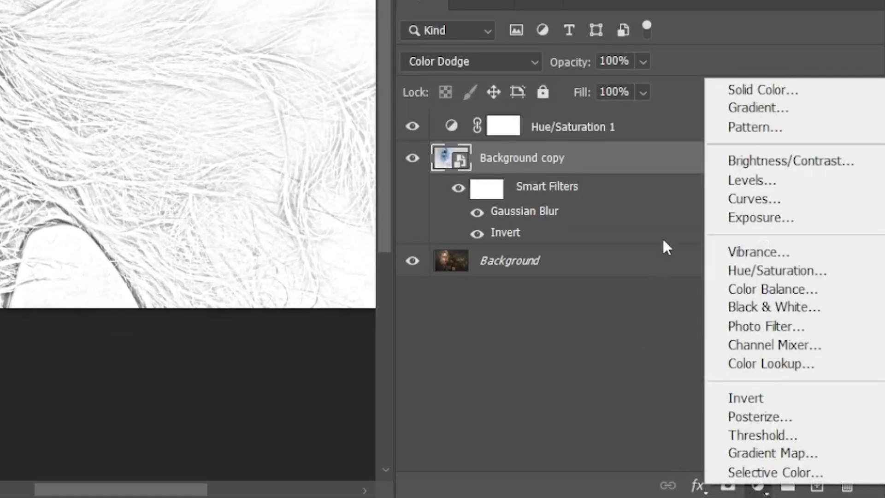
Step: Add a Curves 1 adjustment layer with its black input point raised to 90
{"action": "left_click", "coordinate": [710, 201]}
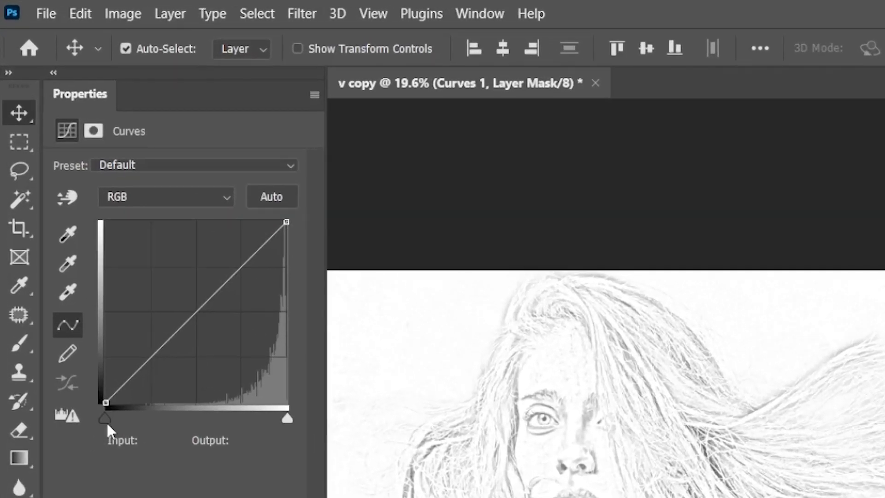
{"action": "left_click", "coordinate": [106, 418]}
{"action": "left_click_drag", "start_coordinate": [105, 417], "coordinate": [166, 415]}
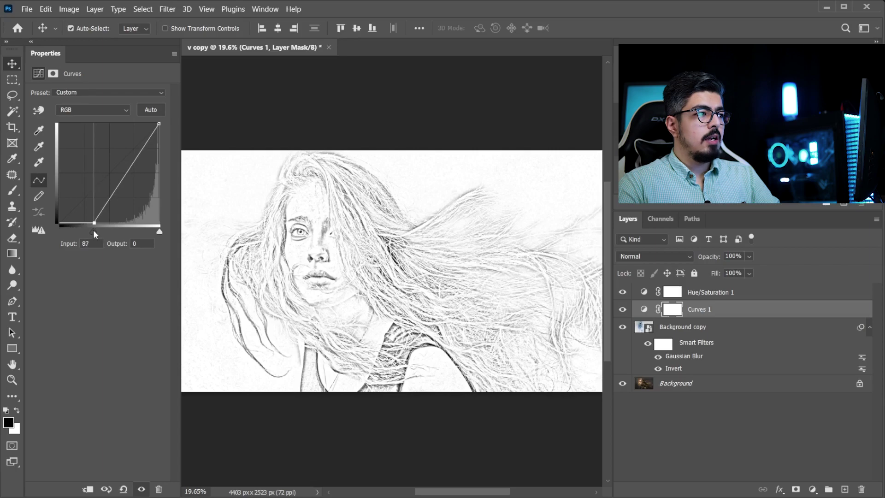
{"action": "left_click_drag", "start_coordinate": [93, 230], "coordinate": [95, 230]}
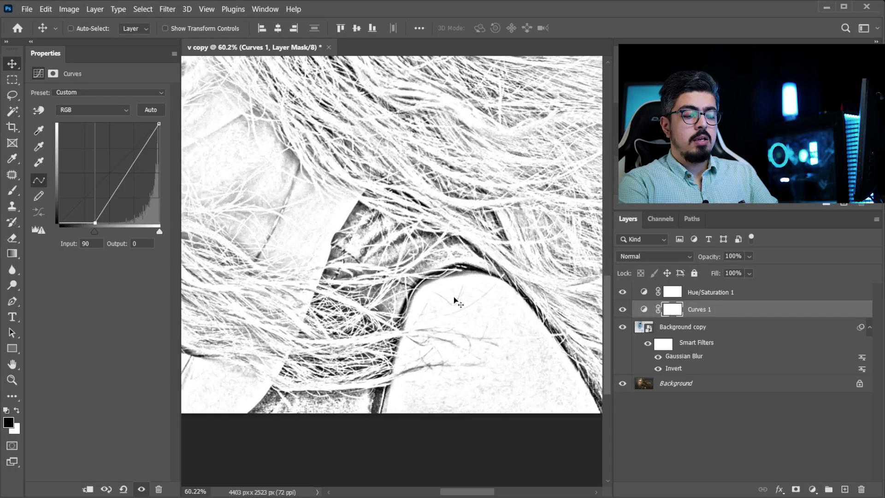
{"action": "key", "text": "ctrl+0"}
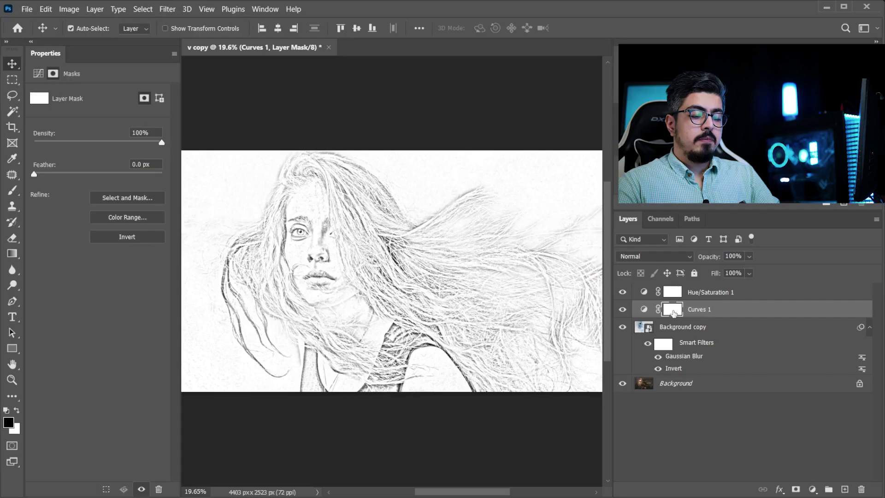
Step: Brush black onto the Curves 1 layer mask around the face to hold back darkening
{"action": "key", "text": "b"}
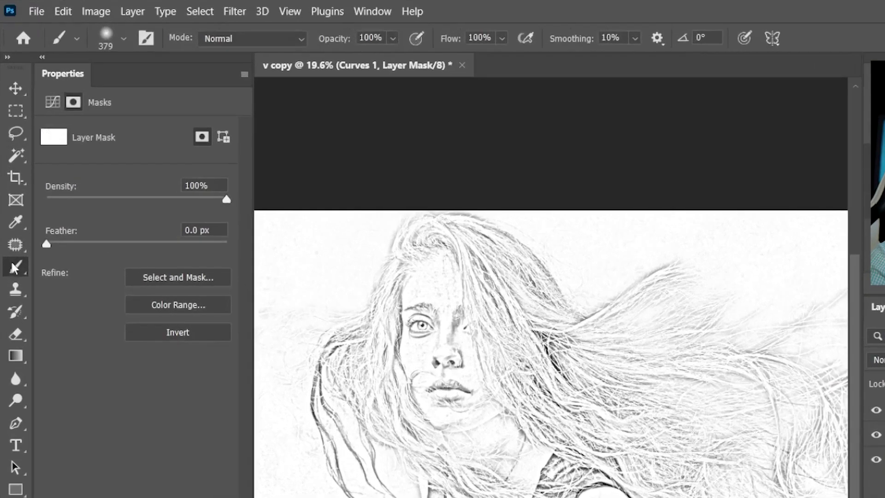
{"action": "right_click", "coordinate": [12, 190]}
{"action": "left_click", "coordinate": [52, 194]}
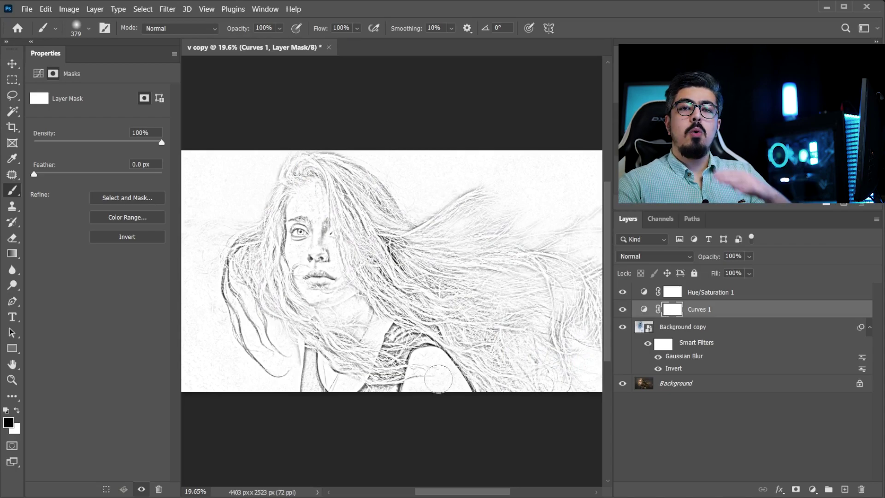
{"action": "scroll", "coordinate": [411, 388], "scroll_direction": "up", "scroll_amount": 5}
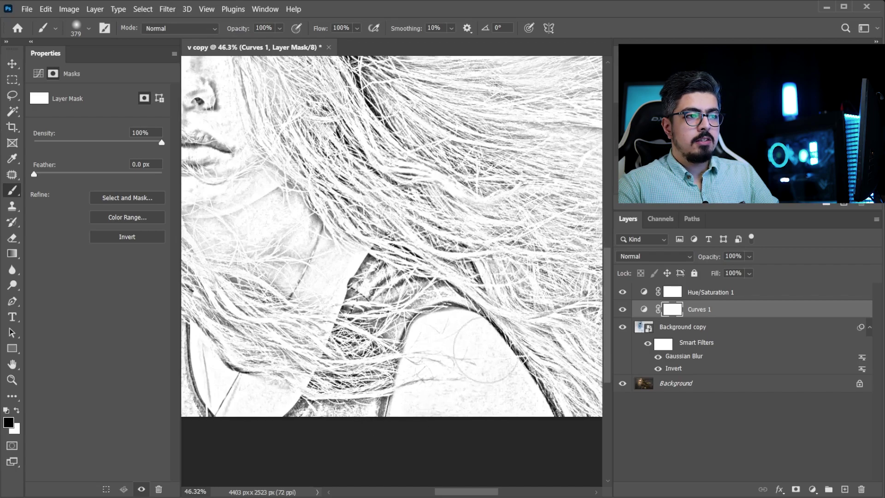
{"action": "scroll", "coordinate": [452, 360], "scroll_direction": "down", "scroll_amount": 3}
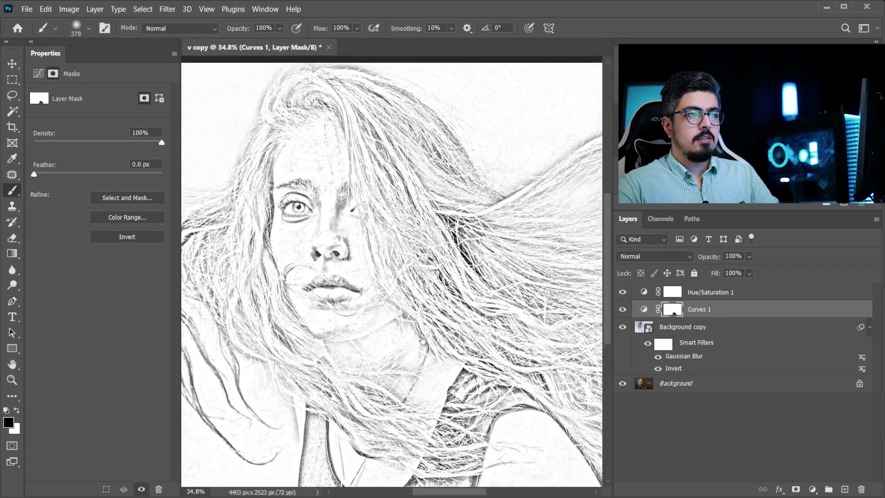
{"action": "left_click_drag", "start_coordinate": [179, 314], "coordinate": [298, 281]}
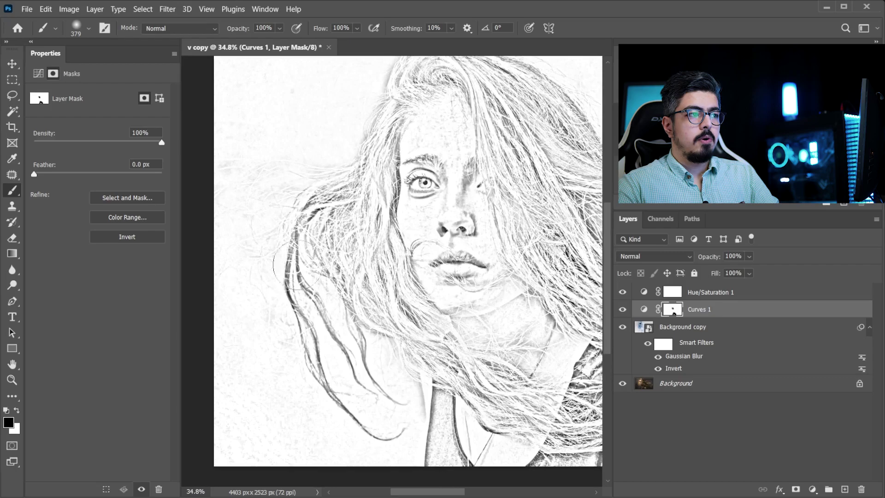
{"action": "scroll", "coordinate": [306, 295], "scroll_direction": "down", "scroll_amount": 3}
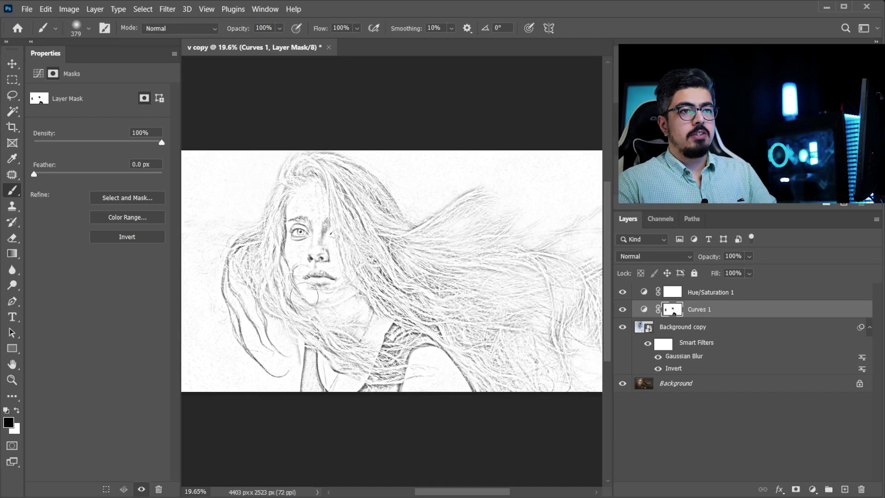
{"action": "key", "text": "v"}
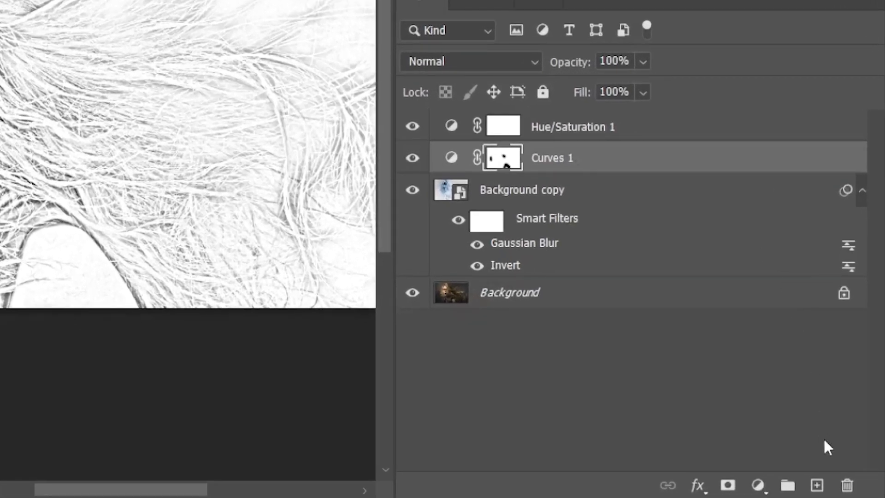
Step: Add Layer 1 above Curves 1 and paint white over the upper background with a large brush
{"action": "left_click", "coordinate": [816, 484]}
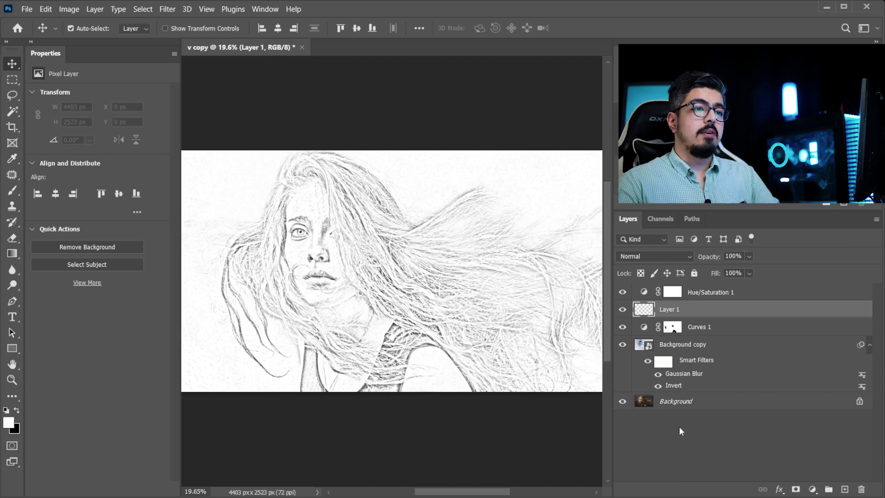
{"action": "right_click", "coordinate": [12, 190]}
{"action": "left_click", "coordinate": [42, 186]}
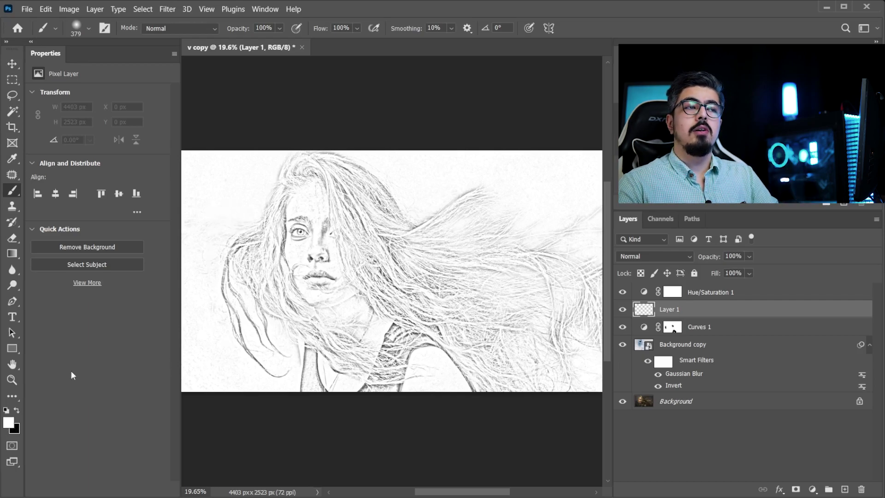
{"action": "scroll", "coordinate": [533, 172], "scroll_direction": "up", "scroll_amount": 5}
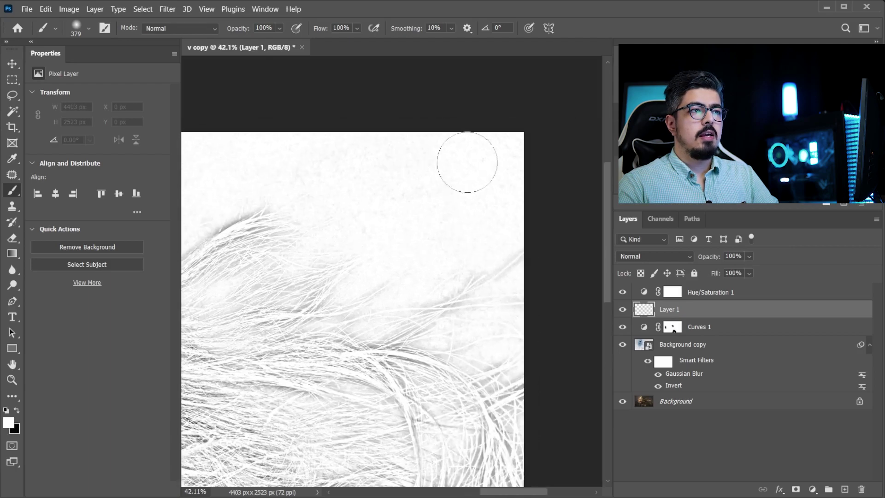
{"action": "left_click_drag", "start_coordinate": [424, 178], "coordinate": [486, 192]}
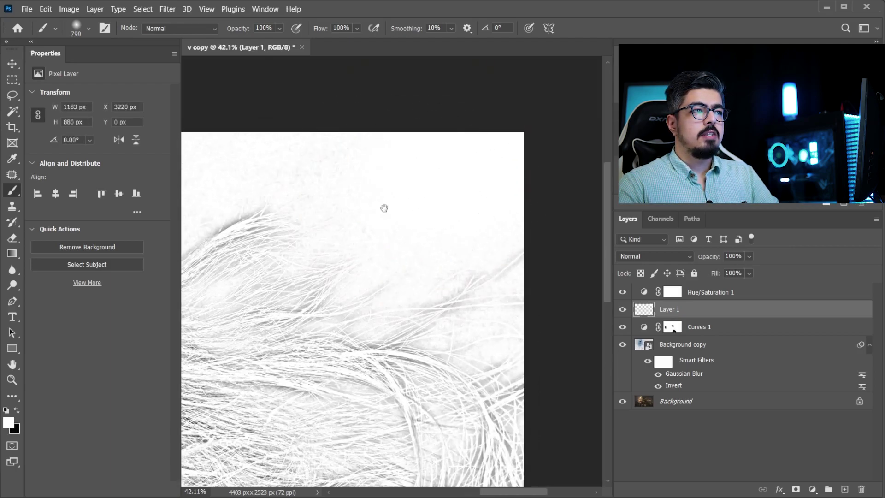
{"action": "left_click_drag", "start_coordinate": [358, 217], "coordinate": [545, 208]}
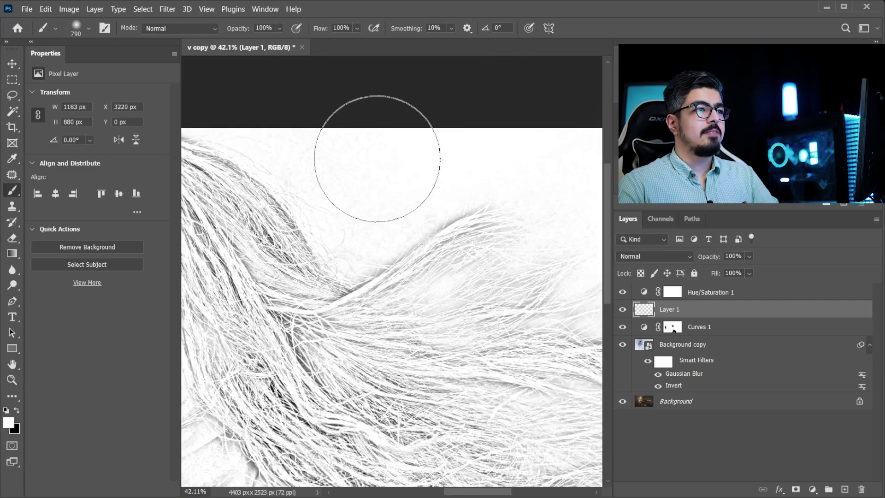
{"action": "left_click_drag", "start_coordinate": [375, 154], "coordinate": [396, 333]}
Step: Zoom in on the eye and nose to check the result, shrinking the brush to about 112 px
{"action": "scroll", "coordinate": [396, 333], "scroll_direction": "up", "scroll_amount": 5}
{"action": "left_click_drag", "start_coordinate": [306, 208], "coordinate": [252, 152]}
{"action": "key", "text": "bracketleft"}
{"action": "key", "text": "bracketleft"}
{"action": "key", "text": "bracketleft"}
{"action": "key", "text": "bracketleft"}
{"action": "key", "text": "bracketleft"}
{"action": "key", "text": "bracketleft"}
{"action": "left_click_drag", "start_coordinate": [511, 449], "coordinate": [474, 379]}
{"action": "scroll", "coordinate": [474, 378], "scroll_direction": "down", "scroll_amount": 6}
{"action": "key", "text": "v"}
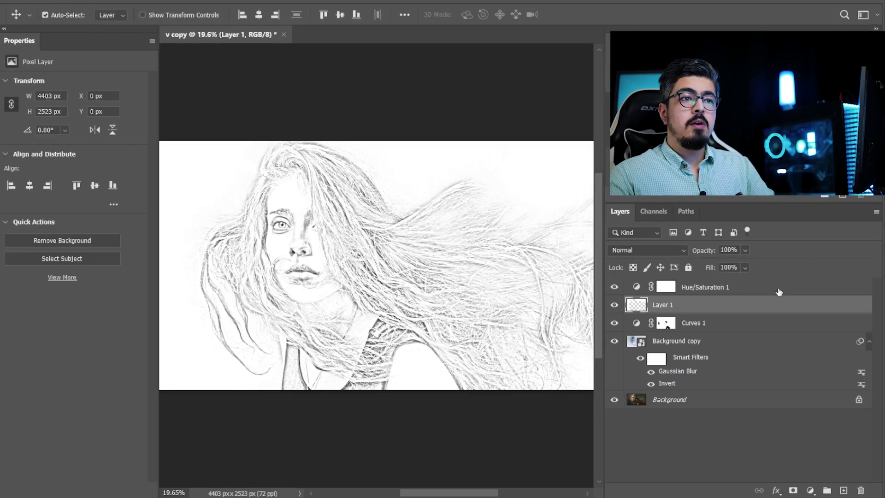
Step: Stamp all visible layers into Layer 2 above Hue/Saturation 1 and convert it to a smart object
{"action": "left_click", "coordinate": [680, 293]}
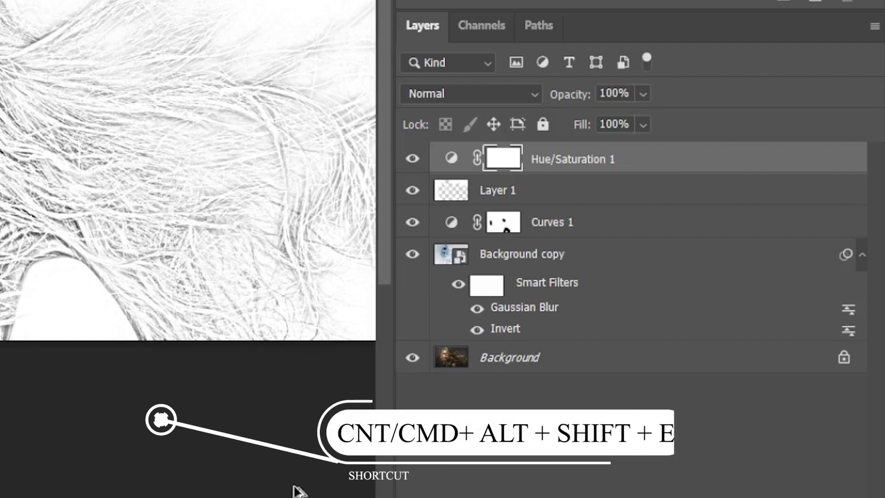
{"action": "key", "text": "ctrl+alt+shift+e"}
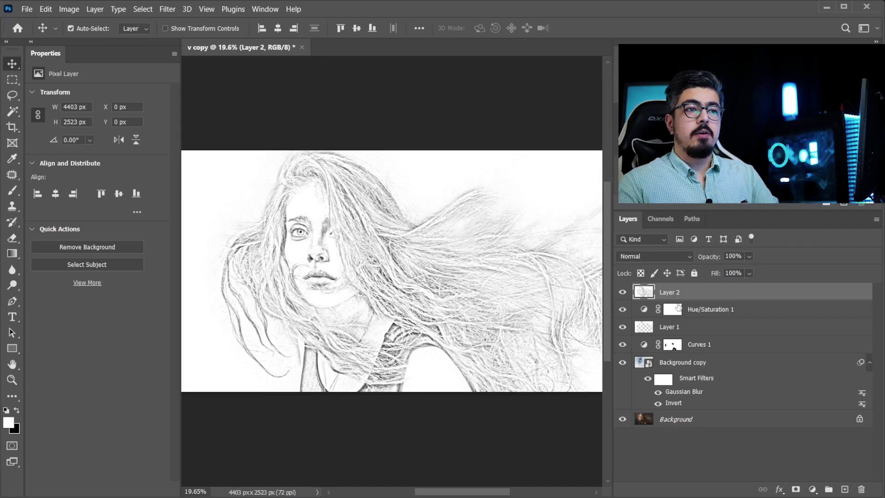
{"action": "right_click", "coordinate": [671, 289]}
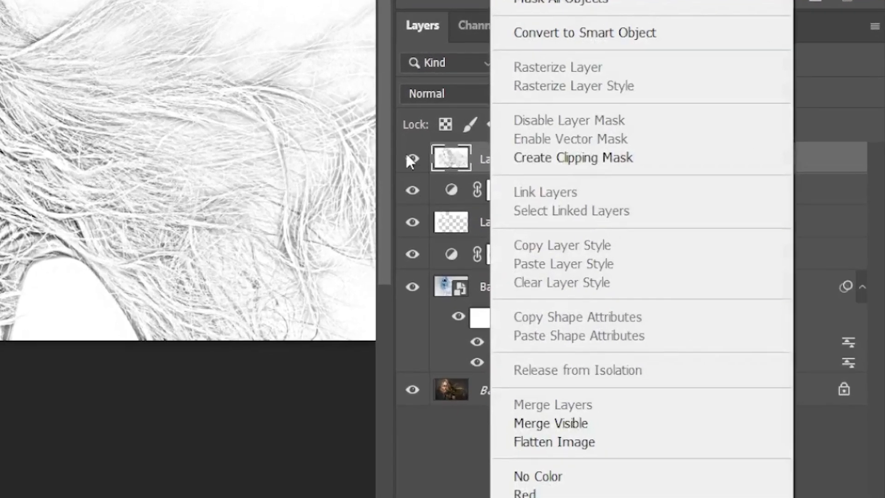
{"action": "left_click", "coordinate": [537, 31]}
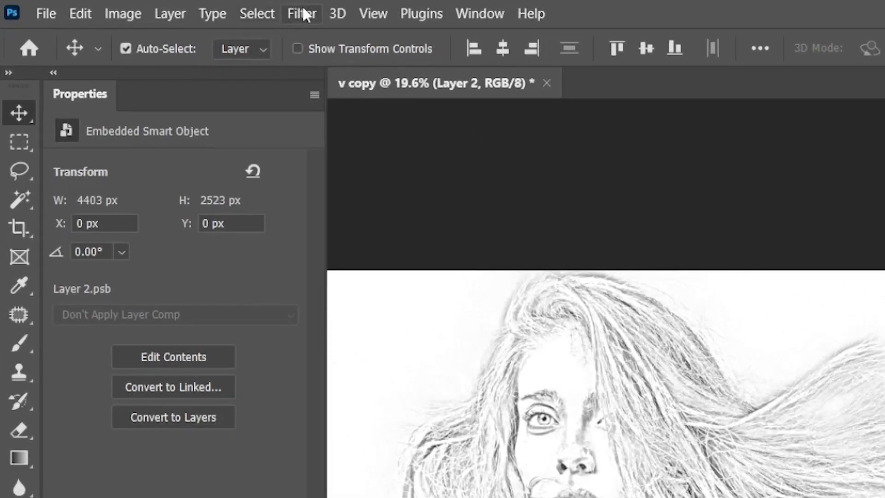
Step: Open the Filter Gallery on Layer 2, zoom the preview out, and add a Speckle Grain effect
{"action": "left_click", "coordinate": [303, 14]}
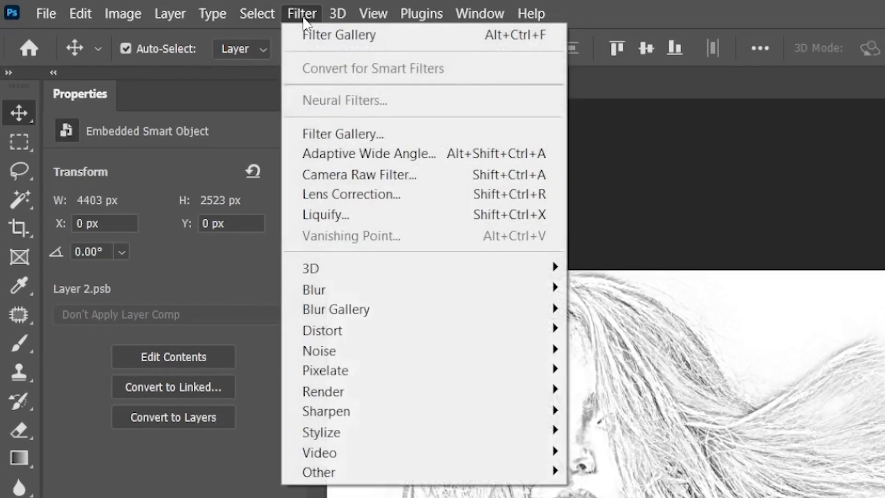
{"action": "left_click", "coordinate": [421, 141]}
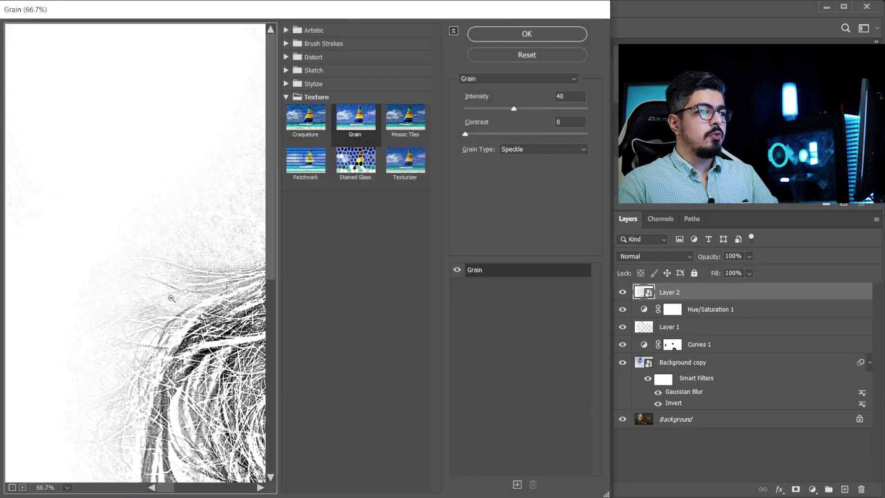
{"action": "left_click", "coordinate": [172, 298], "text": "alt"}
{"action": "left_click", "coordinate": [173, 281], "text": "alt"}
{"action": "left_click", "coordinate": [176, 261], "text": "alt"}
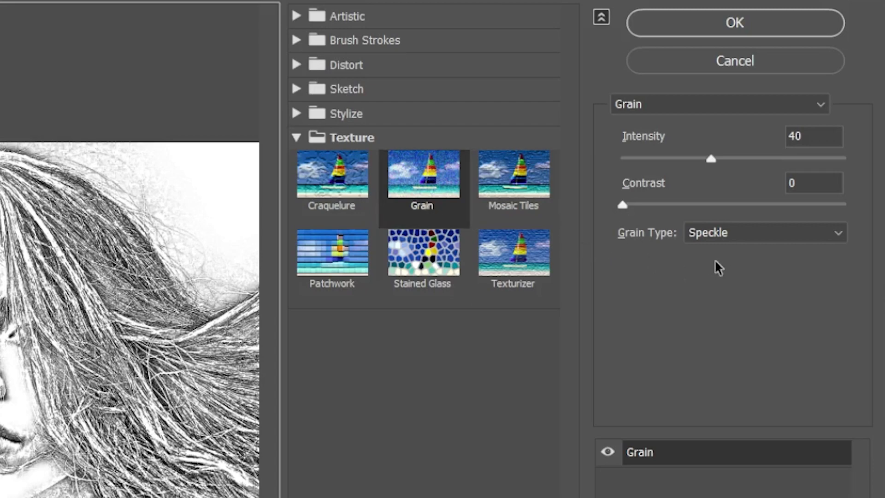
{"action": "left_click", "coordinate": [704, 239]}
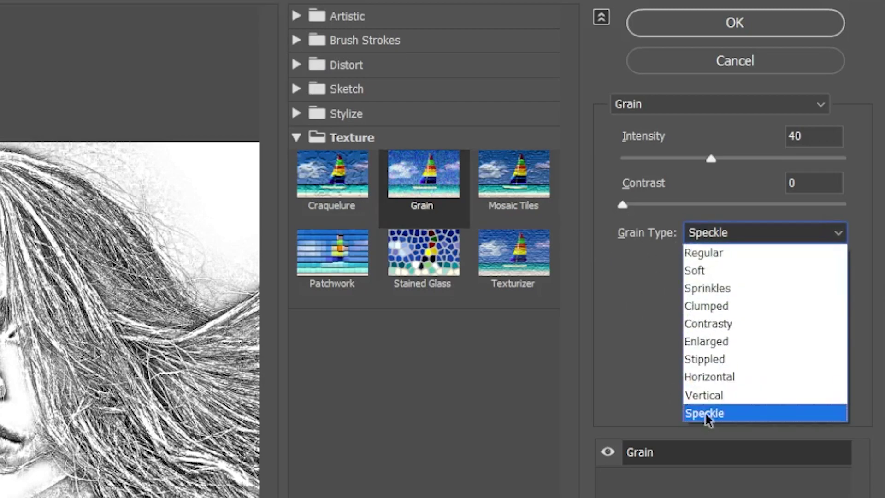
{"action": "left_click", "coordinate": [719, 419]}
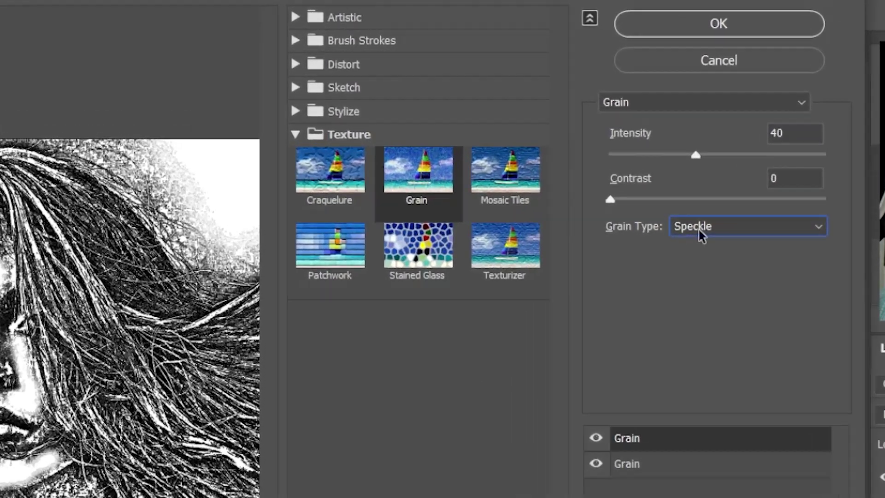
Step: Set the top Grain effect to Regular grain with intensity 78
{"action": "left_click", "coordinate": [515, 149]}
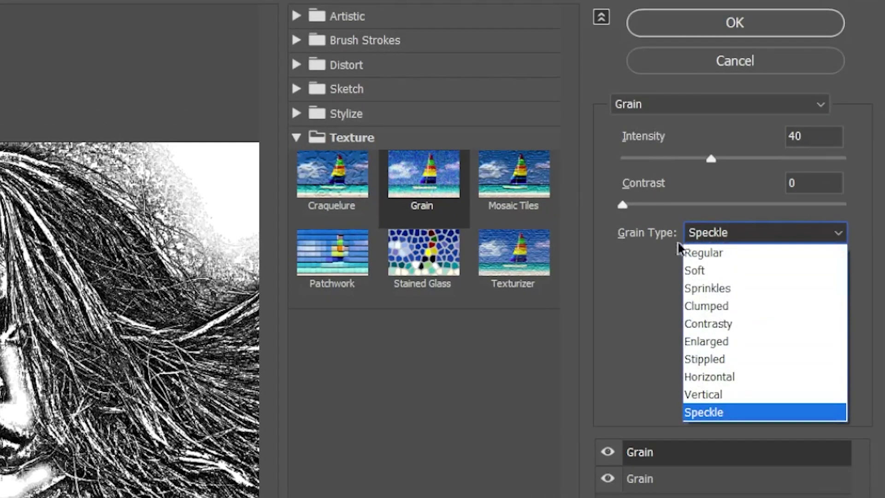
{"action": "left_click", "coordinate": [703, 252]}
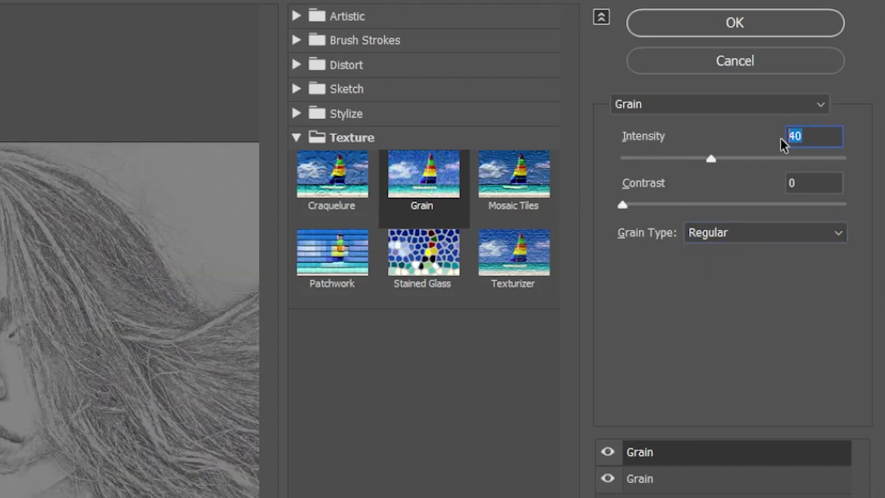
{"action": "type", "text": "78"}
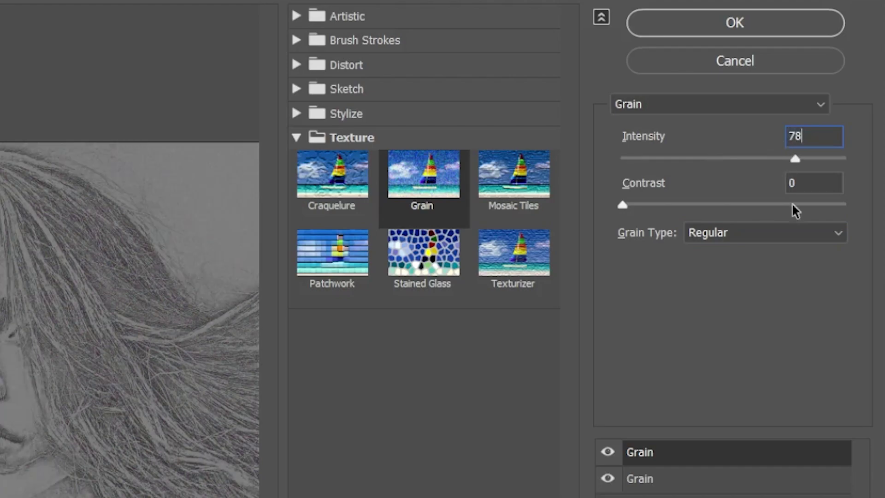
{"action": "type", "text": "4"}
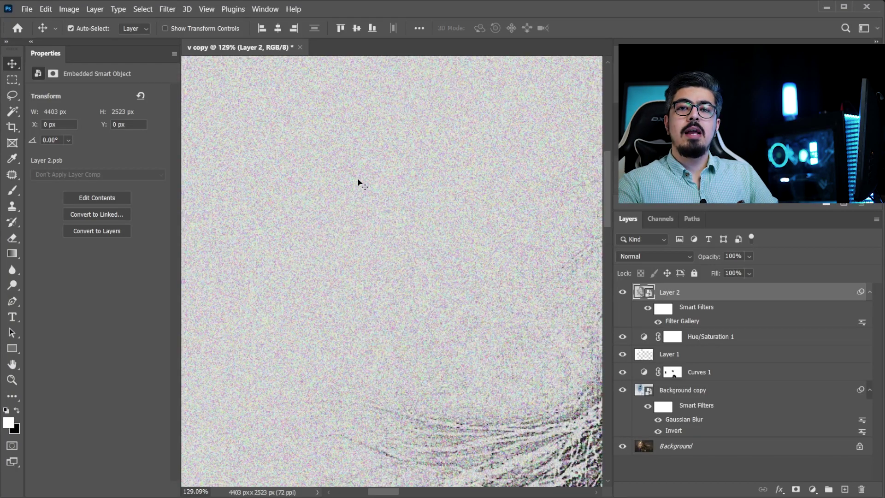
Step: Add a Hue/Saturation 2 layer above Layer 2 with Saturation dragged to -100
{"action": "scroll", "coordinate": [361, 220], "scroll_direction": "down", "scroll_amount": 6}
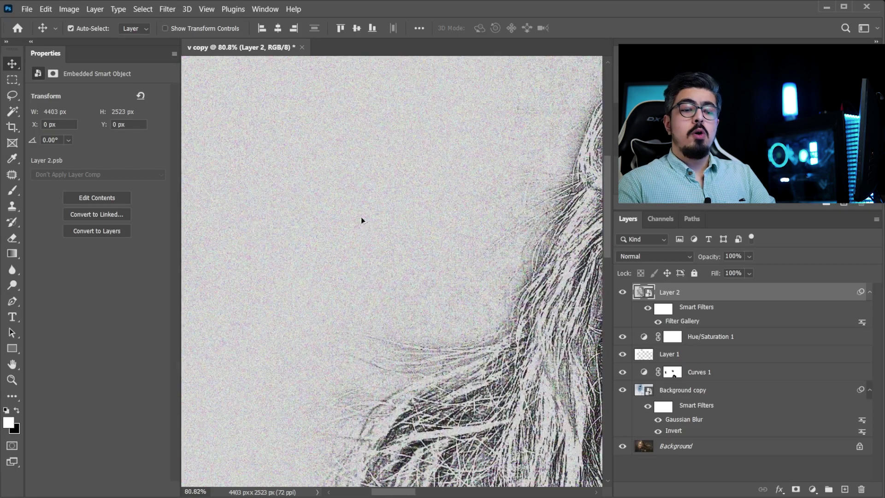
{"action": "key", "text": "ctrl"}
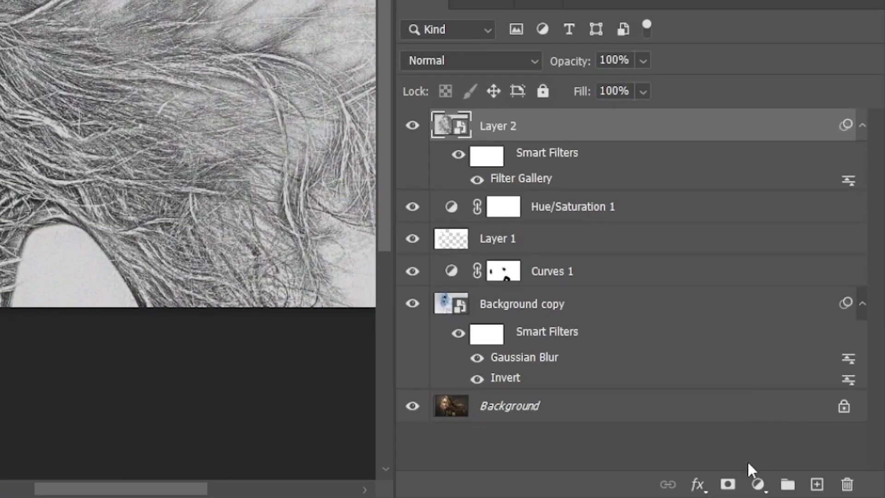
{"action": "left_click", "coordinate": [812, 489]}
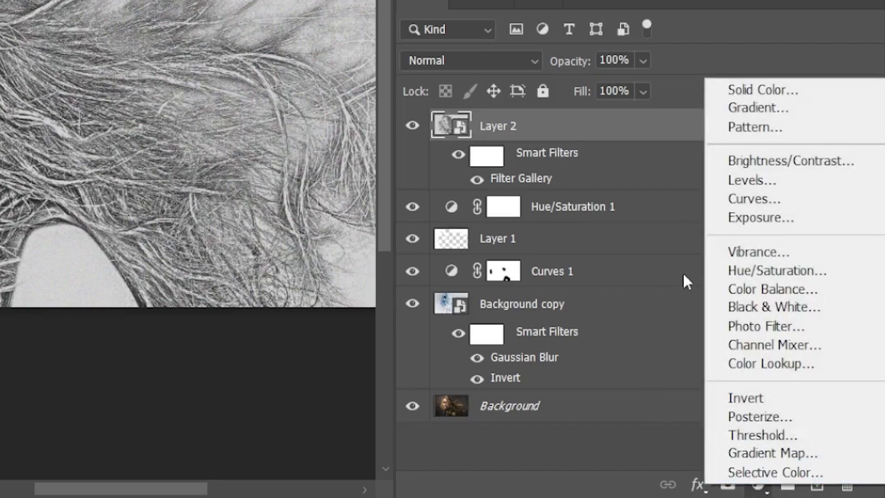
{"action": "left_click", "coordinate": [724, 269]}
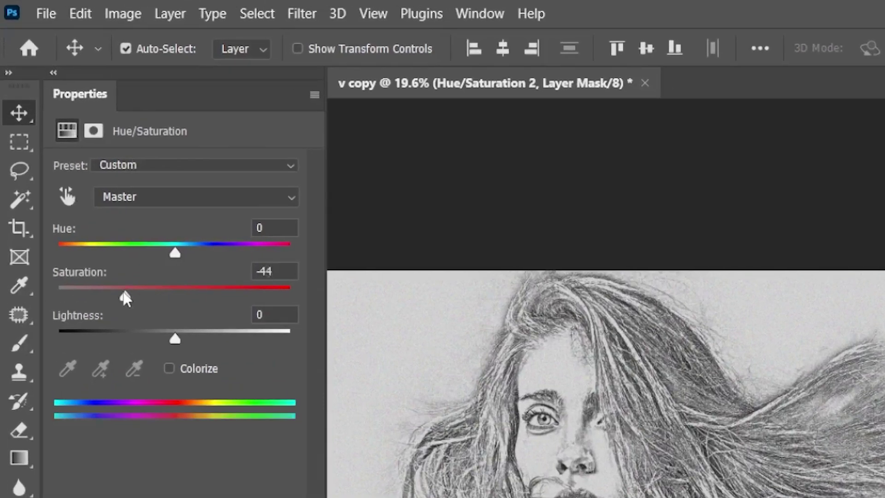
{"action": "left_click_drag", "start_coordinate": [123, 295], "coordinate": [54, 291]}
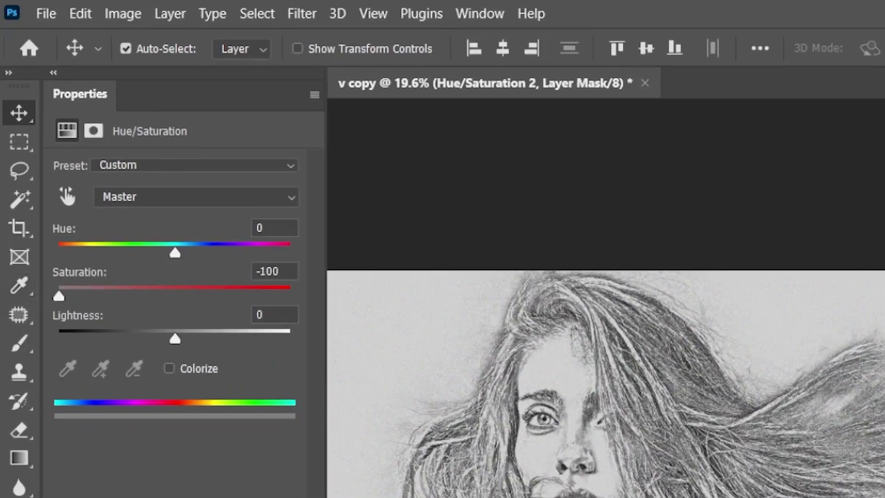